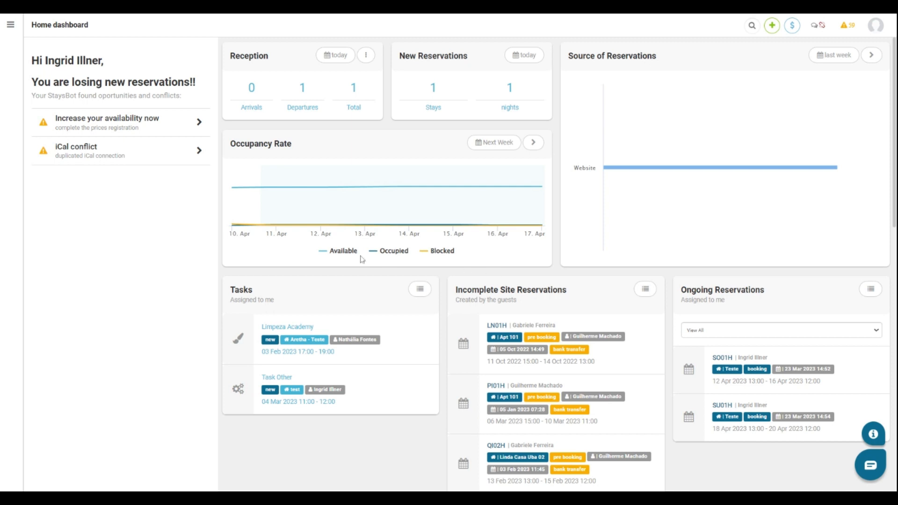
- Open the Automation section of the Owner Settings to configure automatic booking forwarding
click(11, 25)
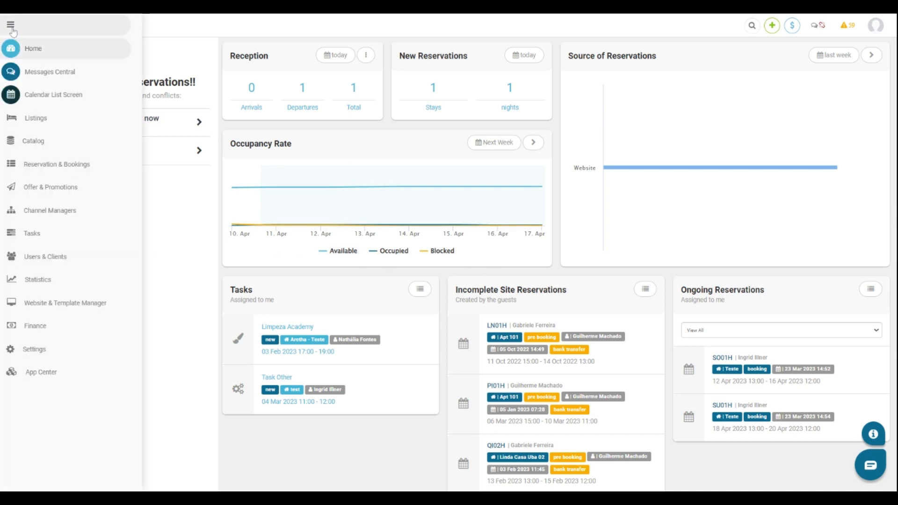
click(43, 350)
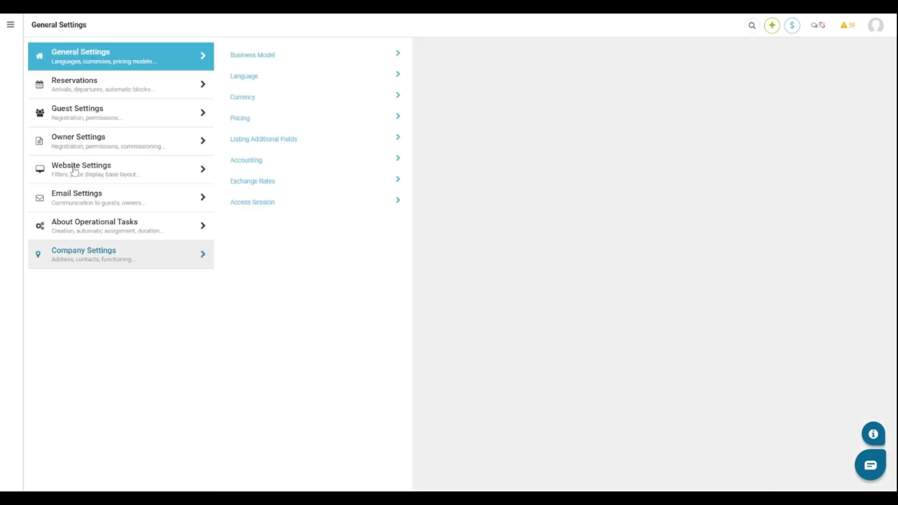
click(200, 143)
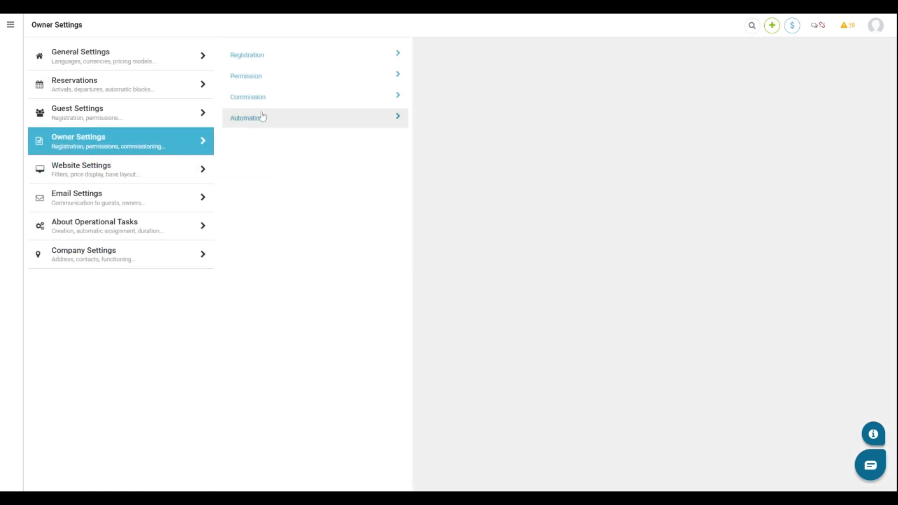
click(264, 117)
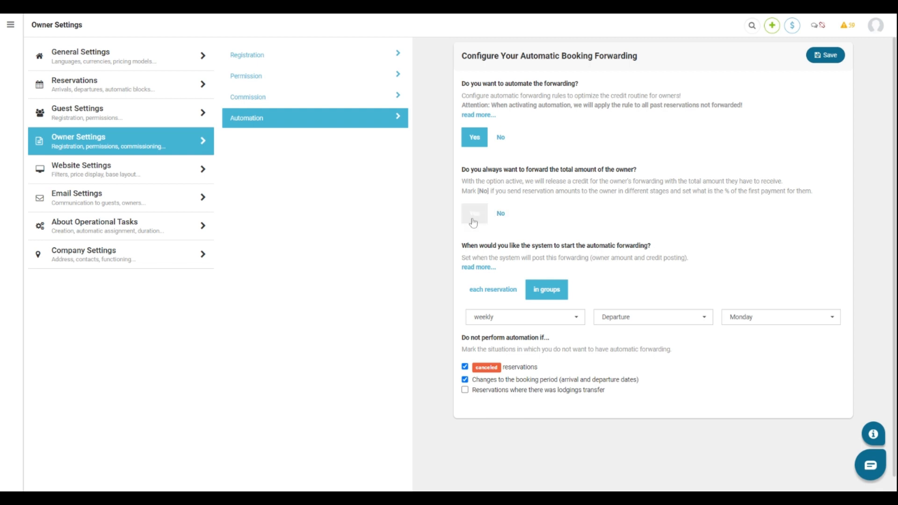
- Choose not to always forward the owner's total amount and look over the partial-forwarding options
click(501, 215)
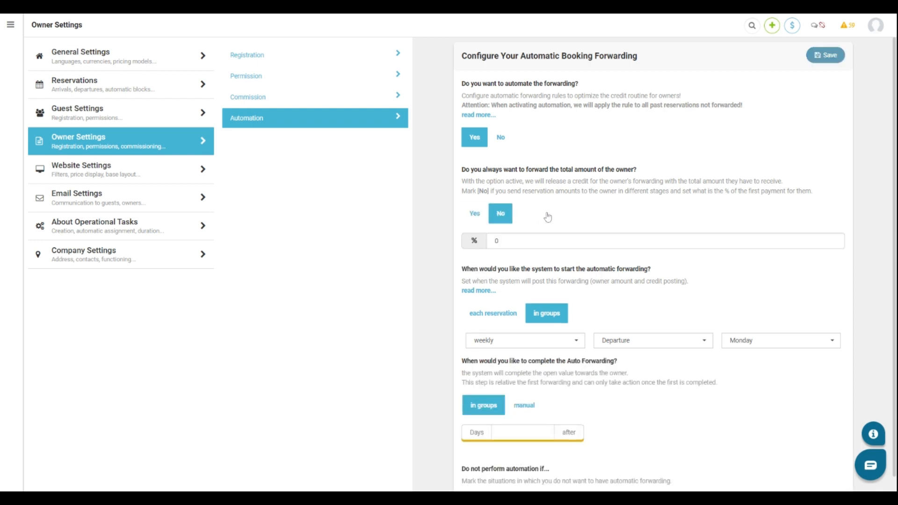
scroll(548, 217, down, 2)
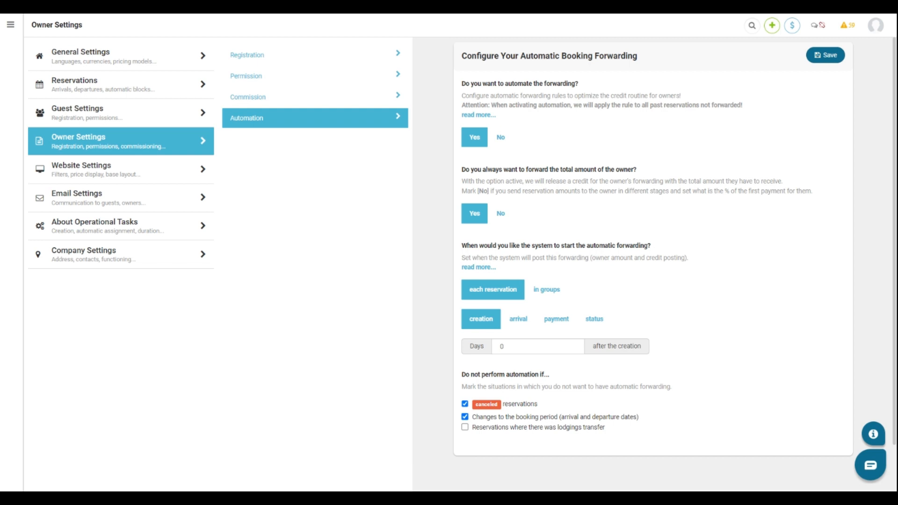
- For each-reservation forwarding, set the creation trigger to 1 day after creation and the arrival trigger to 2 days after check-in
double_click(502, 346)
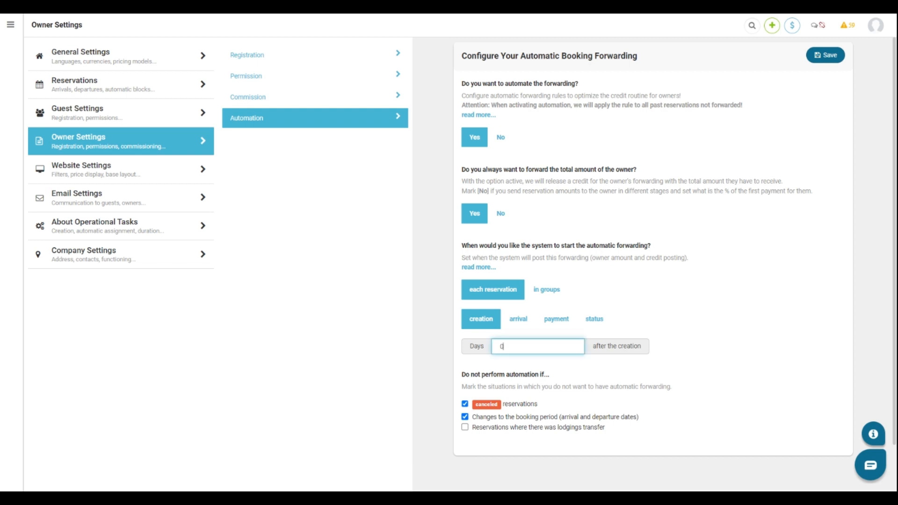
text(1)
click(519, 323)
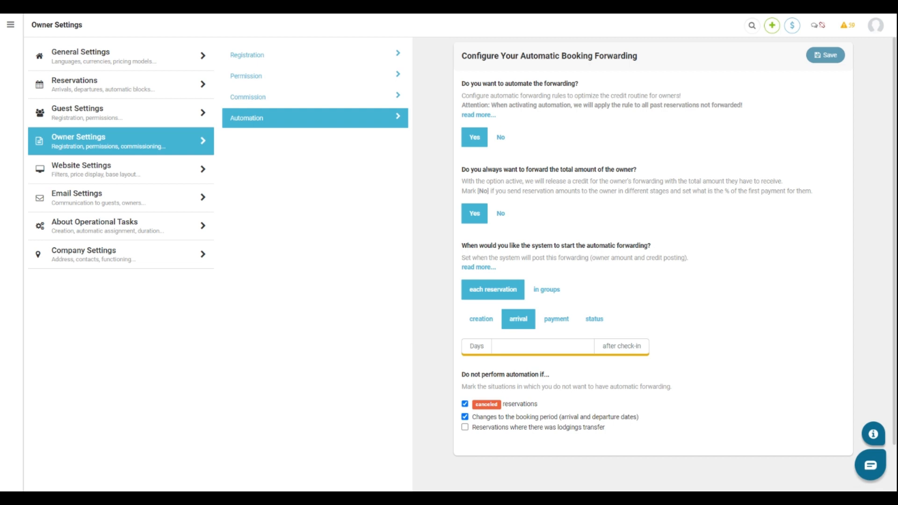
text(2)
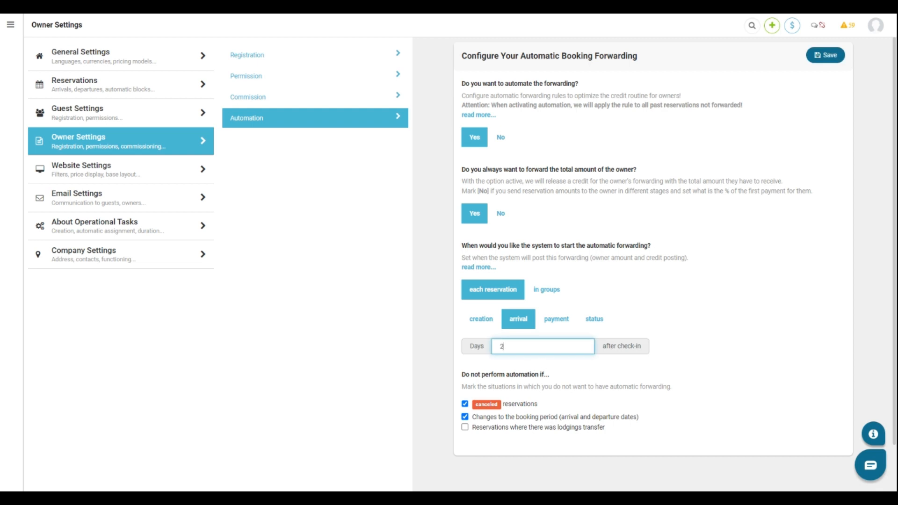
- Base the forwarding of each reservation on payment at 100% paid, and view the available total types
click(550, 320)
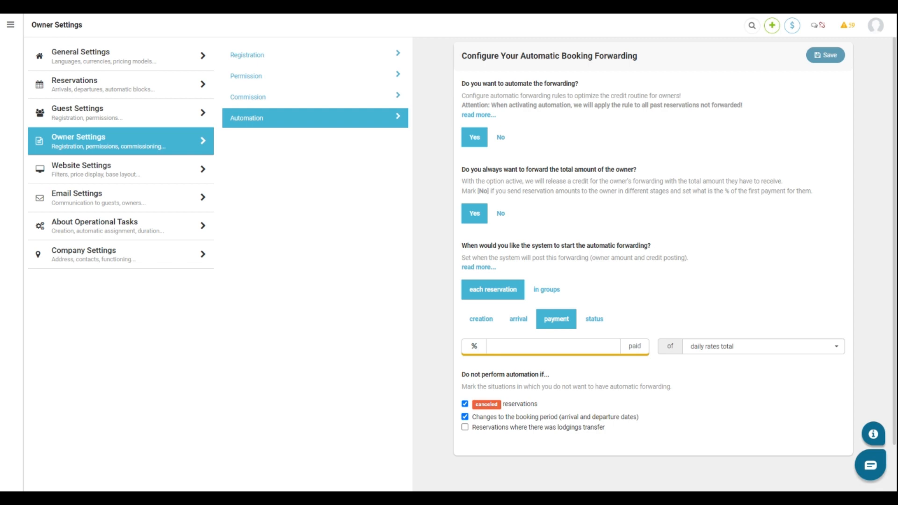
text(100)
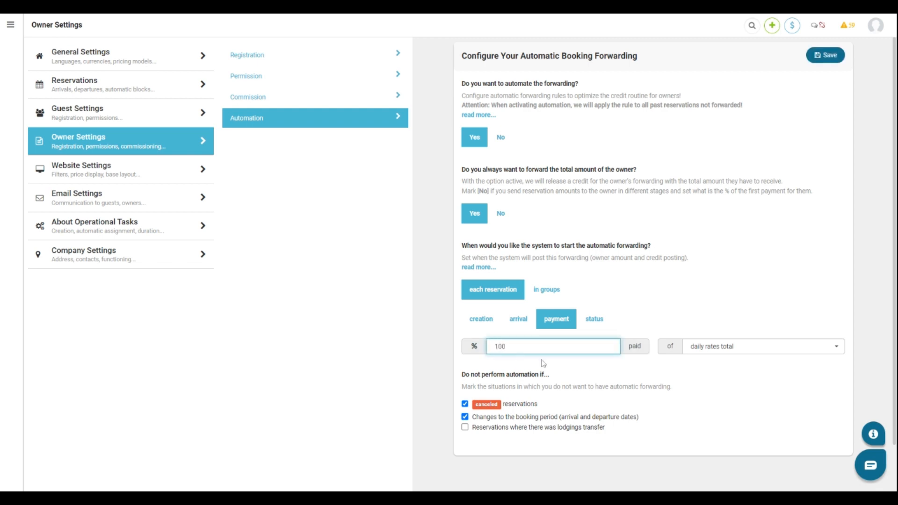
click(543, 364)
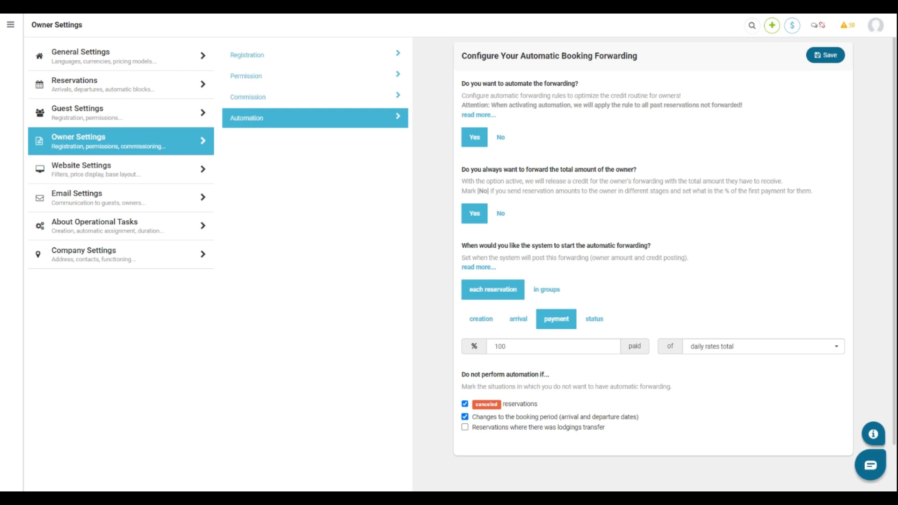
click(715, 352)
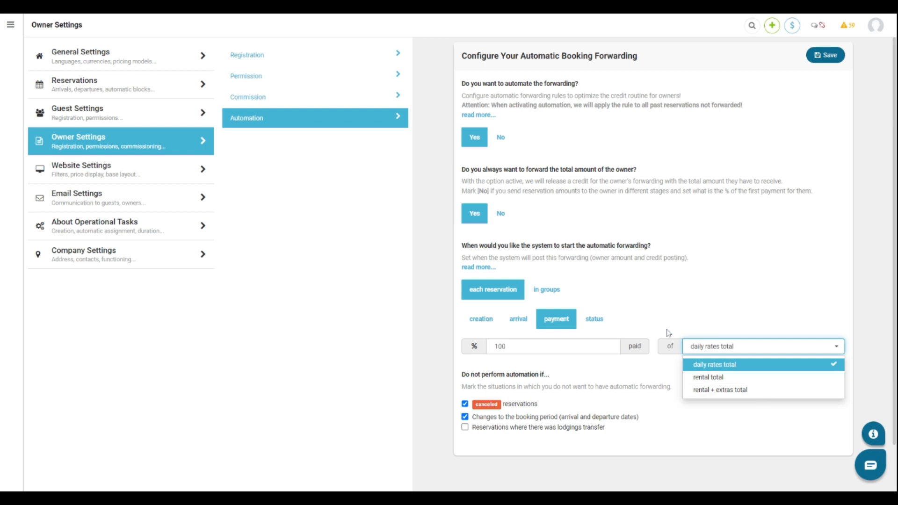
- Switch the forwarding trigger to reservation status and view the selectable statuses, keeping pre booking
click(602, 317)
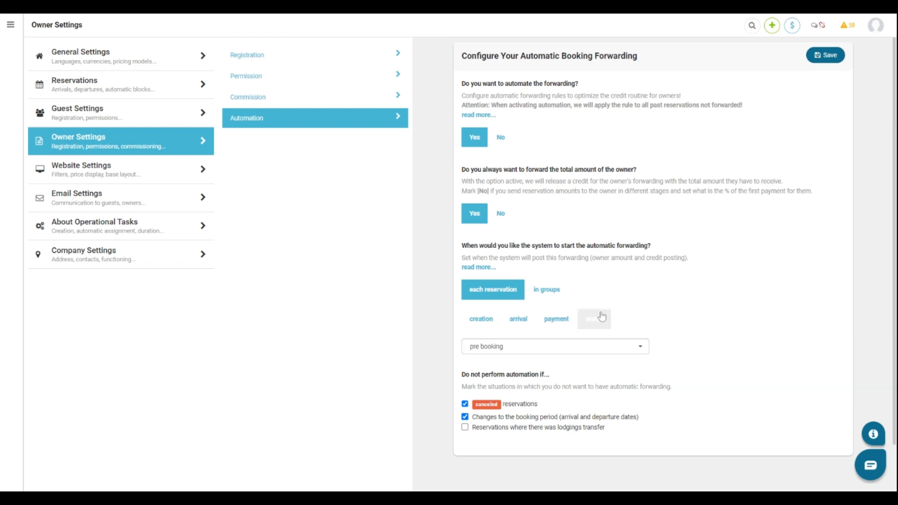
click(642, 346)
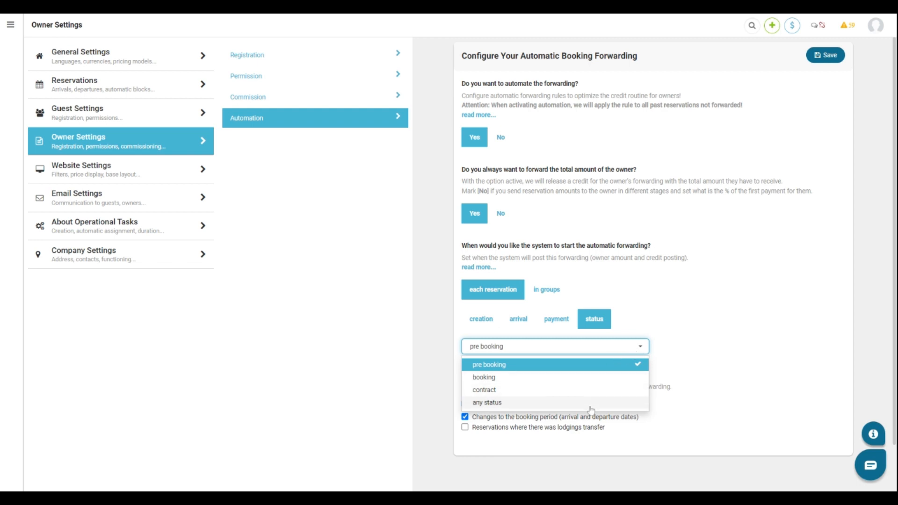
click(696, 340)
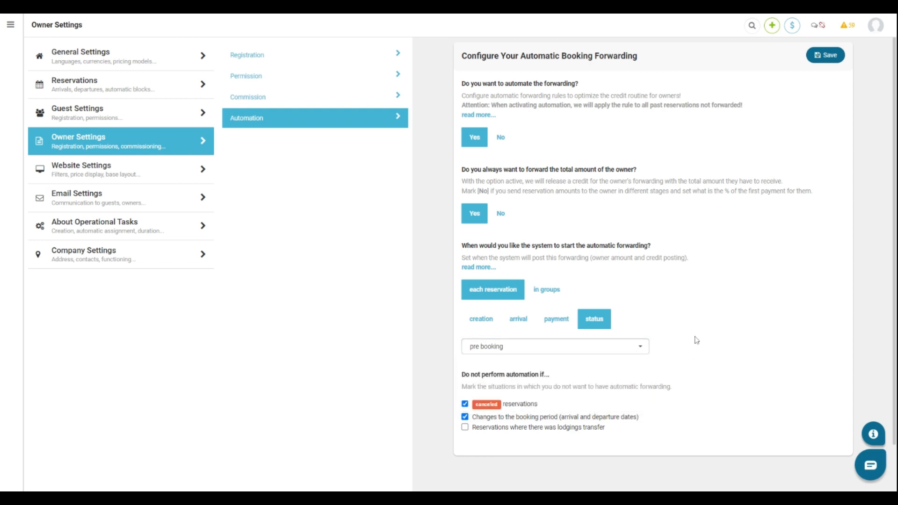
- Switch the automatic forwarding start to groups and review the frequency, reference date and weekday choices
click(536, 293)
click(515, 321)
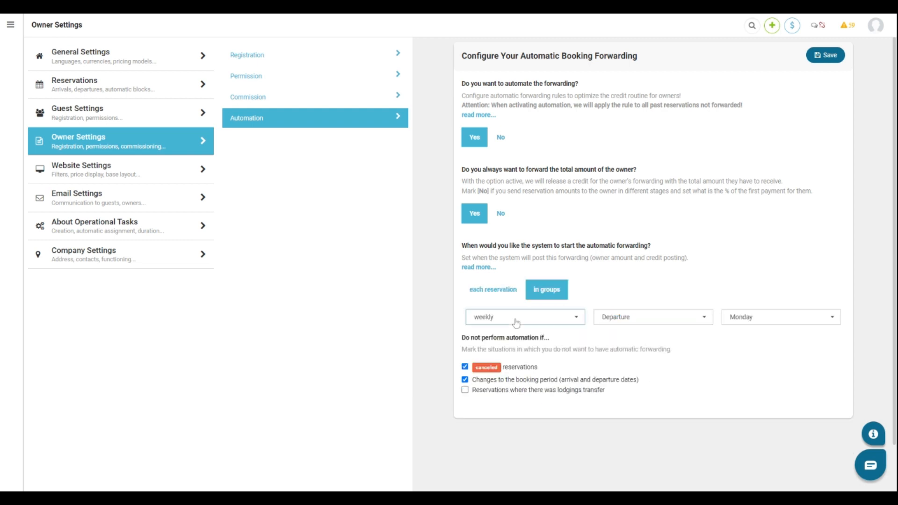
click(624, 317)
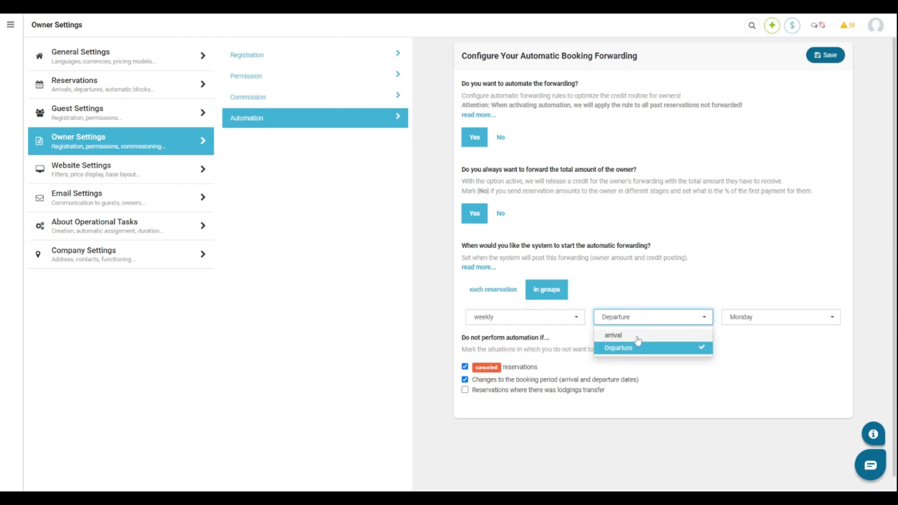
click(734, 318)
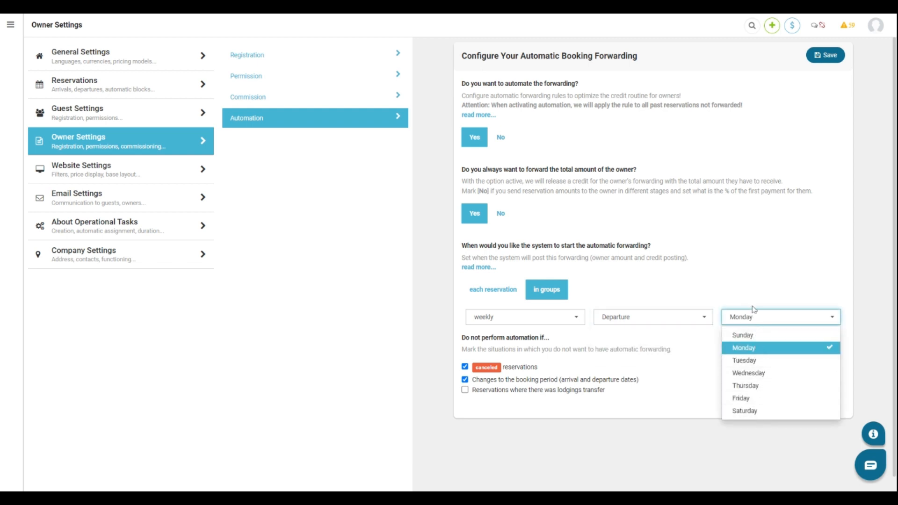
click(752, 300)
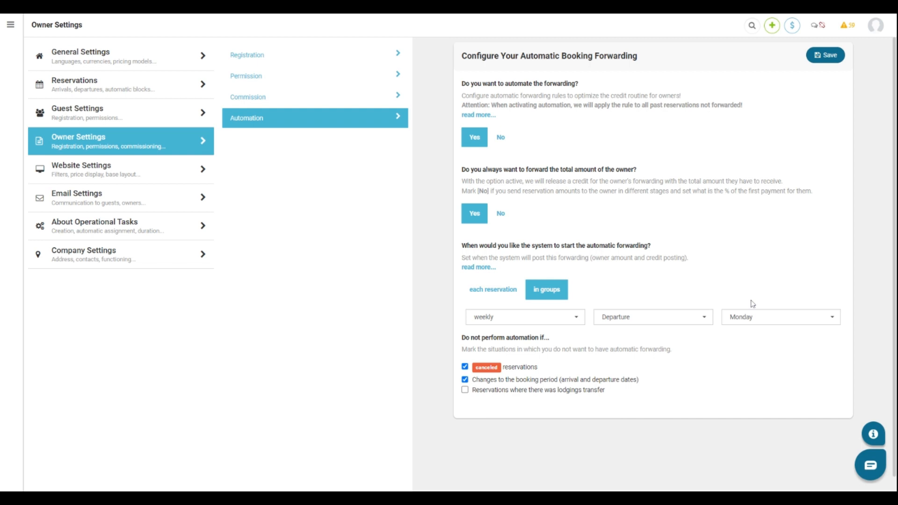
- Schedule the grouped forwarding weekly, based on arrival, on Sunday
click(568, 319)
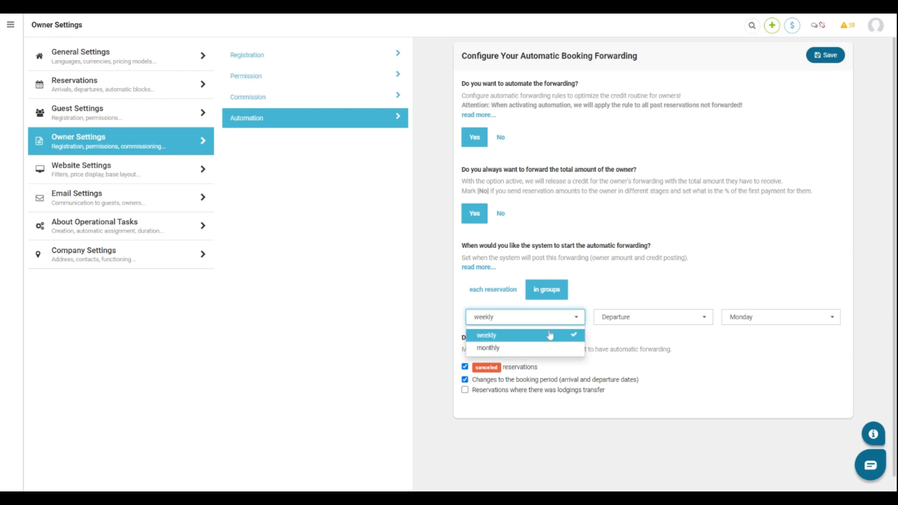
click(549, 335)
click(614, 323)
click(632, 336)
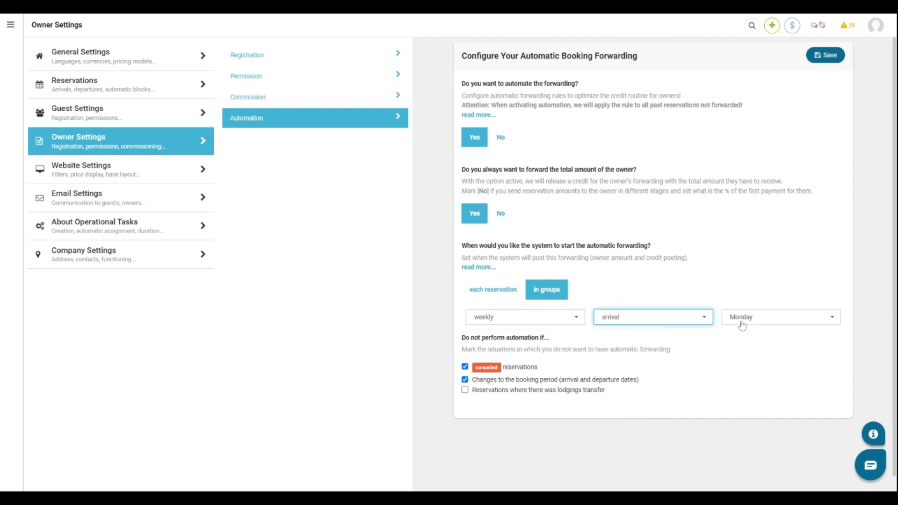
click(742, 322)
click(745, 335)
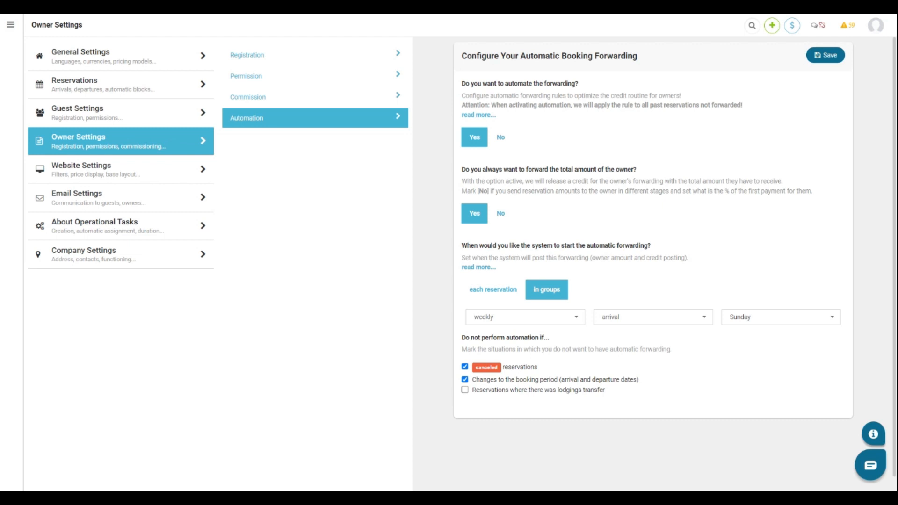
- Choose not to always forward the owner's total amount and set the first payment to 60%
click(500, 214)
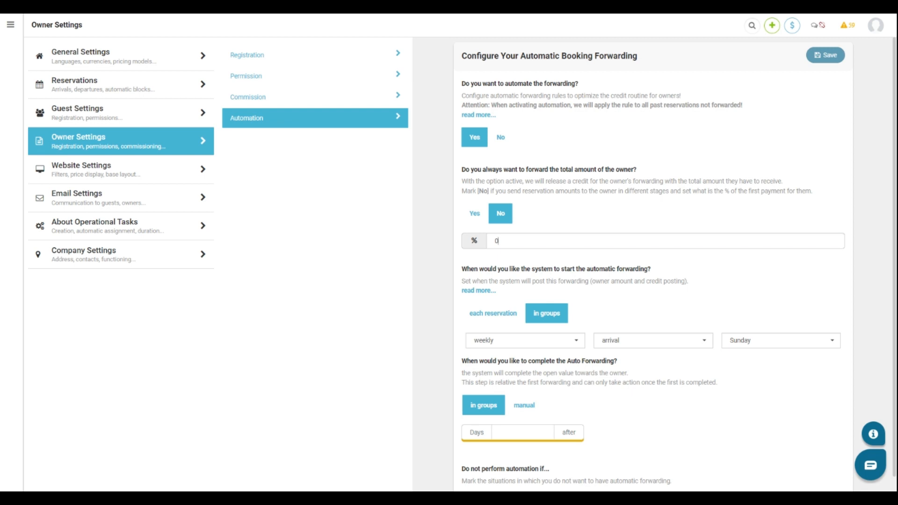
text(60)
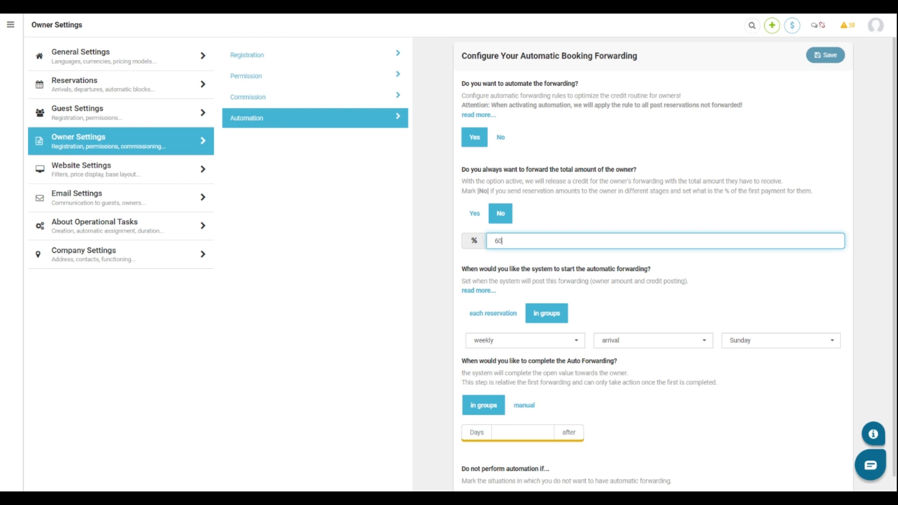
click(592, 260)
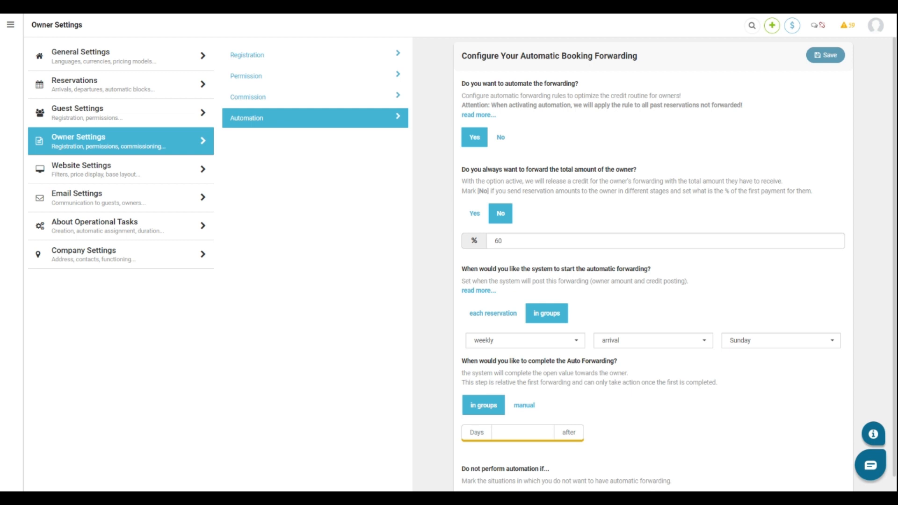
- Set the completion of the auto forwarding to manual
scroll(675, 265, down, 3)
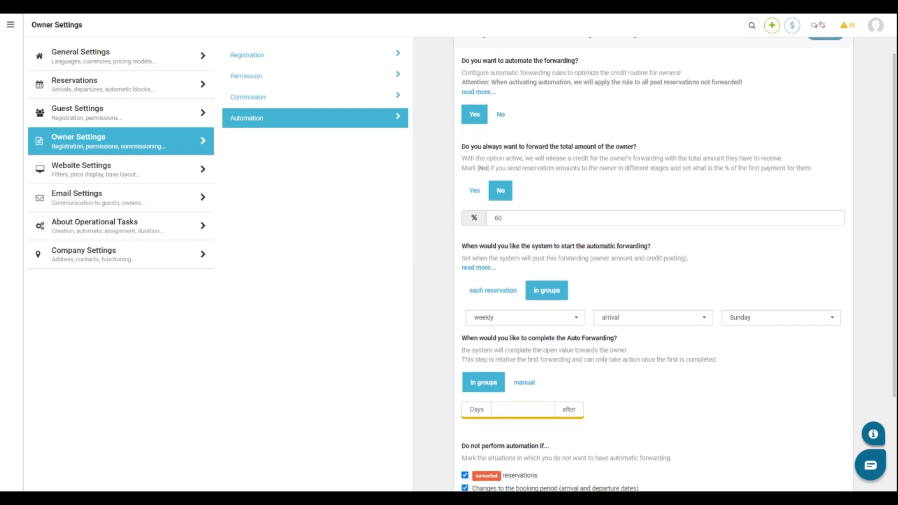
scroll(515, 272, down, 2)
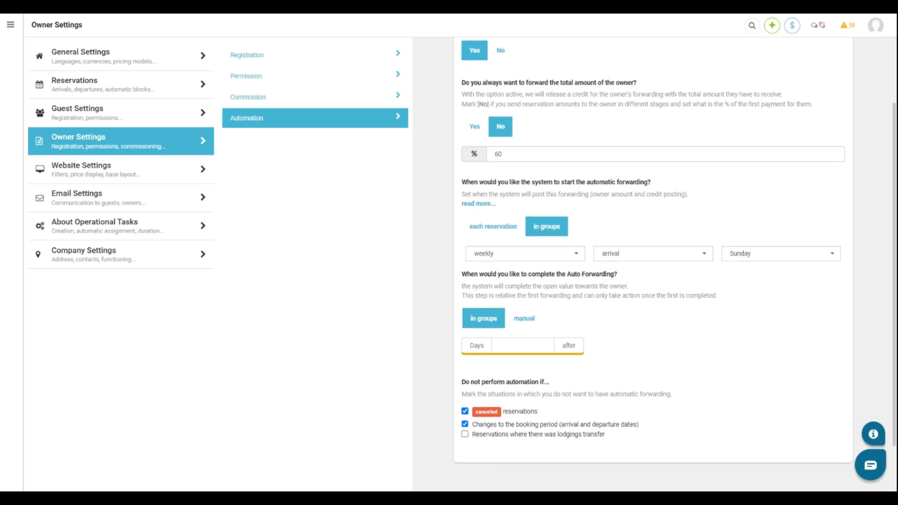
click(486, 326)
click(534, 324)
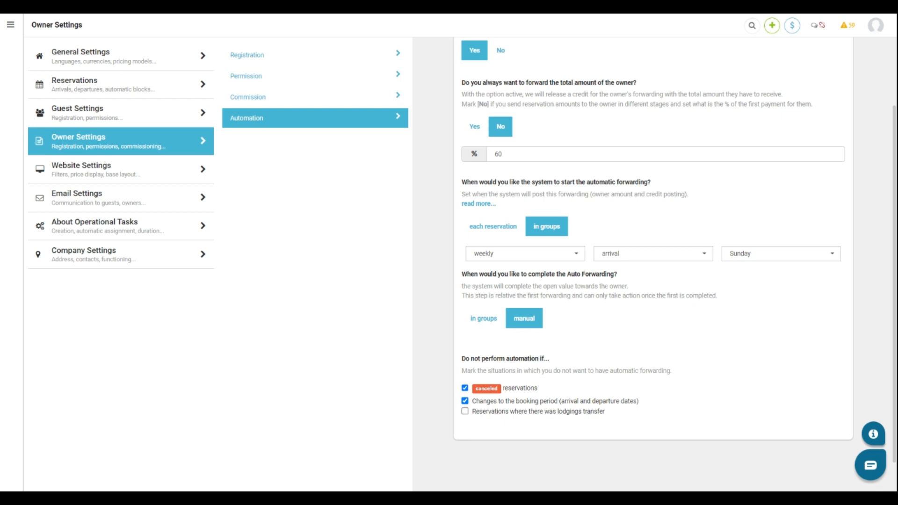
- Switch the start of automatic forwarding to each reservation, triggered by its creation
scroll(538, 304, up, 1)
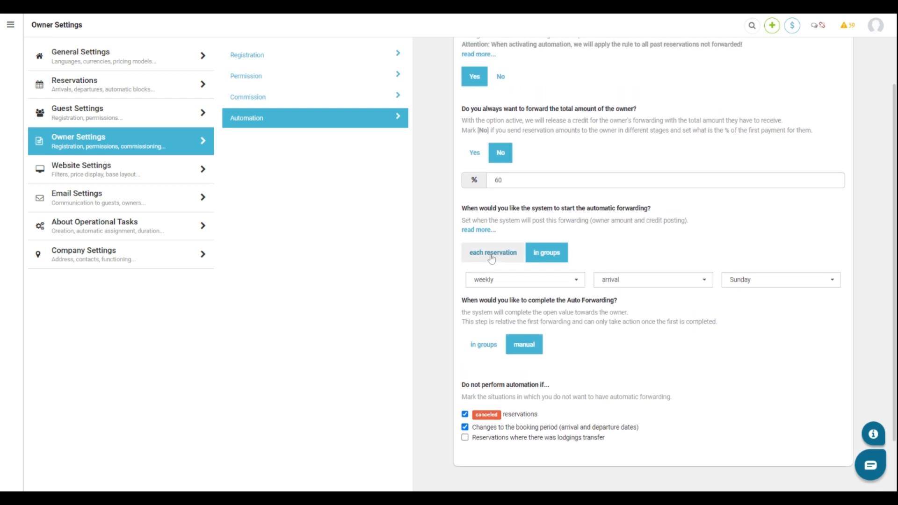
click(480, 257)
click(473, 286)
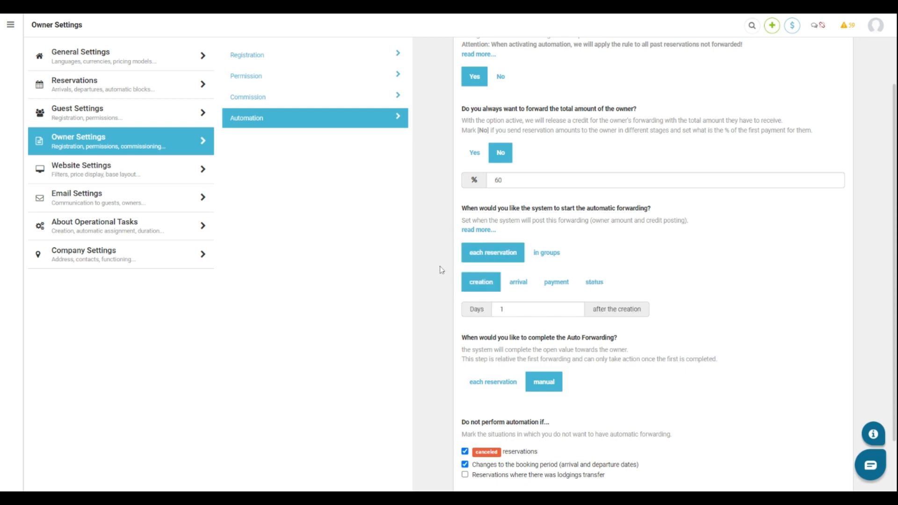
scroll(439, 282, down, 1)
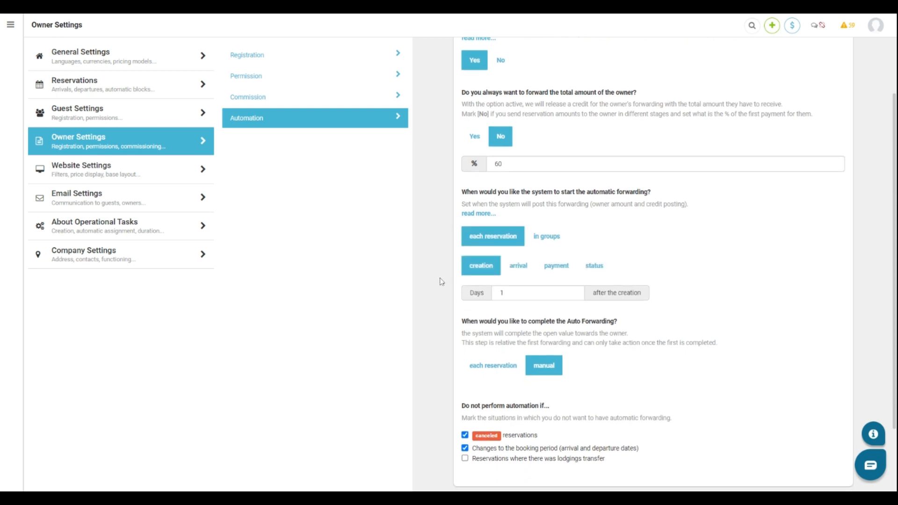